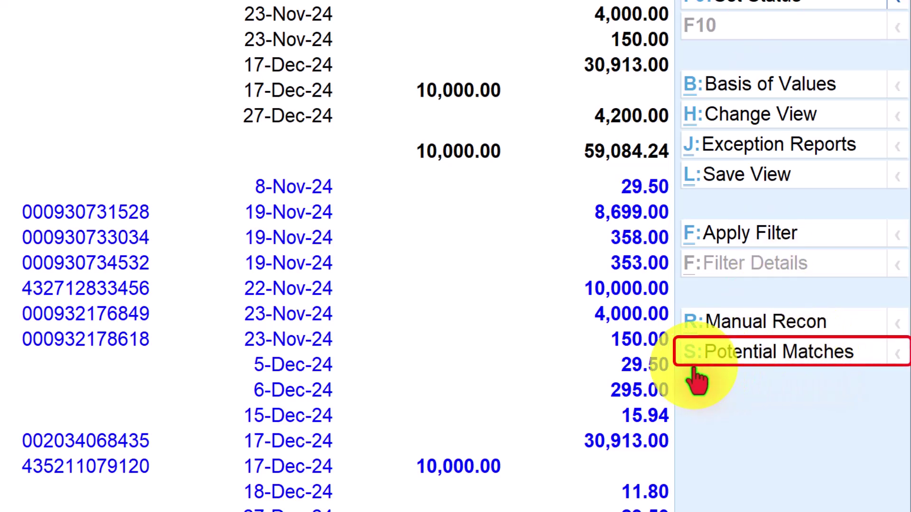
Open the Potential Matches report for the bank ledger and review its match configuration rules.
key("alt+s")
left_click(768, 361)
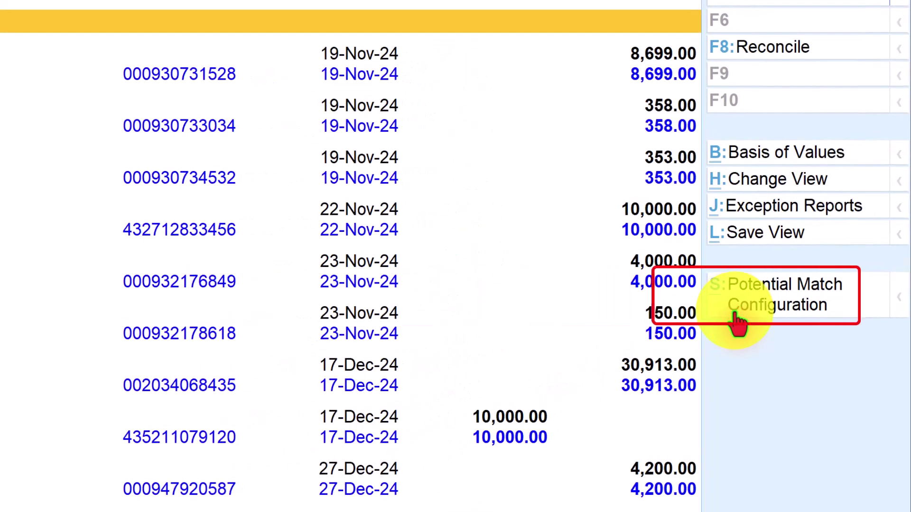
left_click(812, 306)
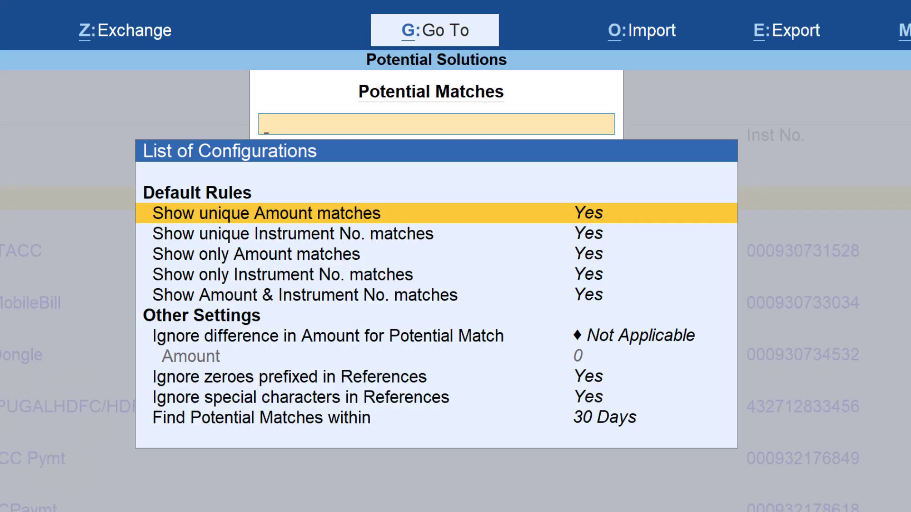
key("Escape")
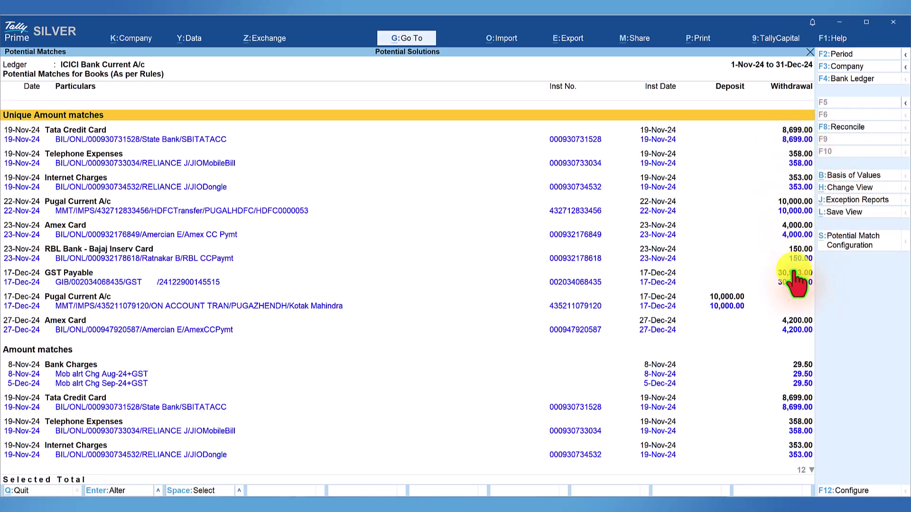
Examine the Bank Charges entry under Amount matches and the configuration rule that shows only amount matches.
left_click(19, 365)
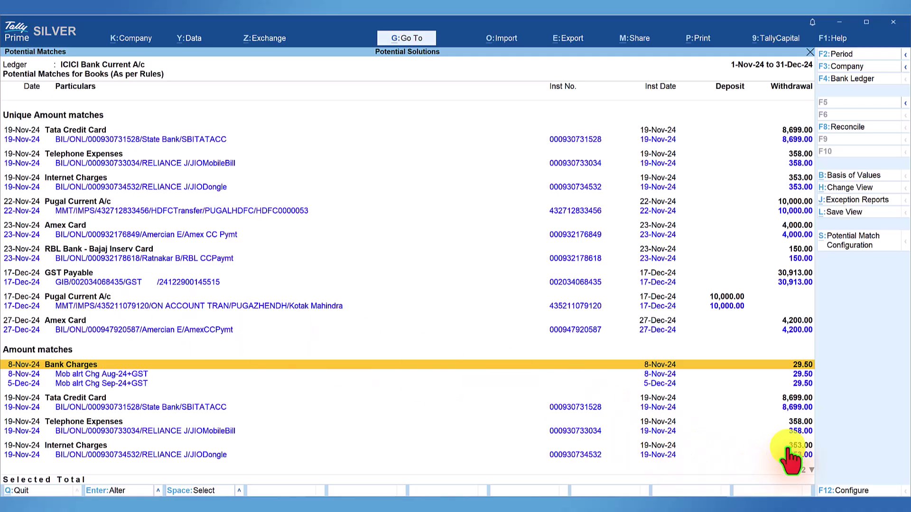
left_click(850, 247)
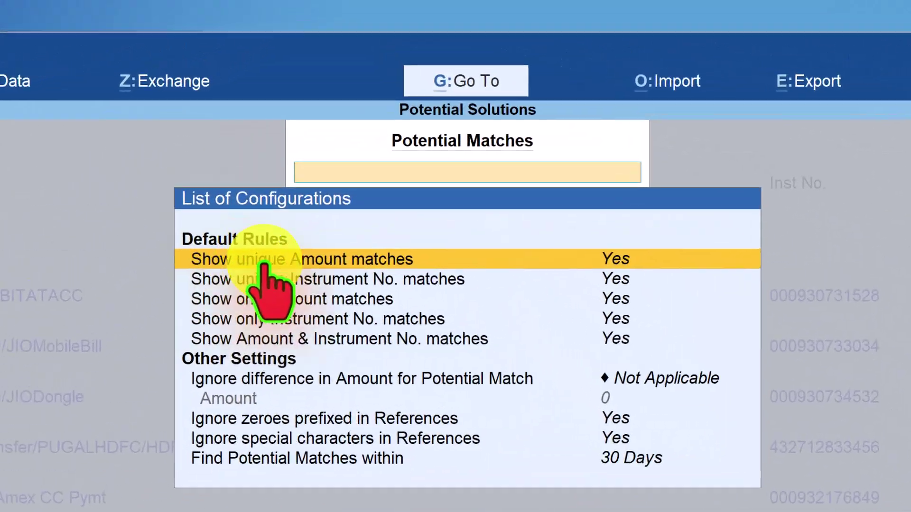
left_click(232, 306)
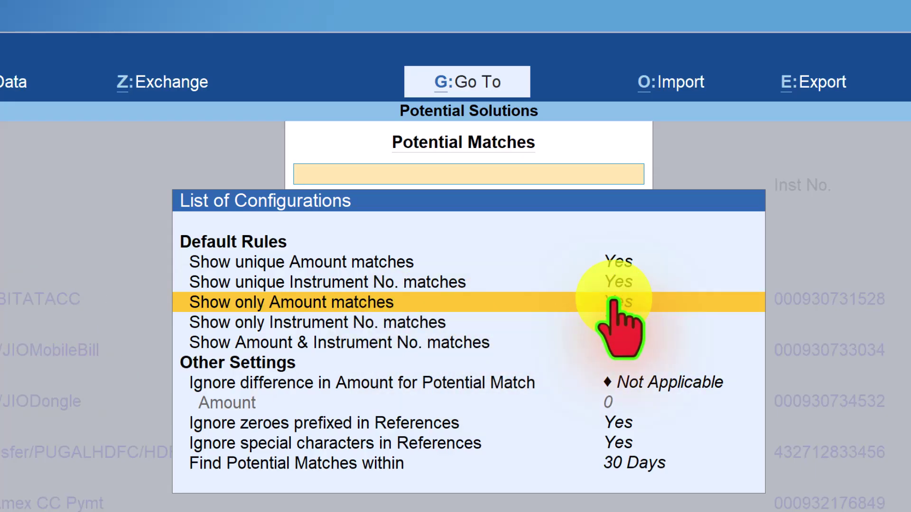
key("ctrl+a")
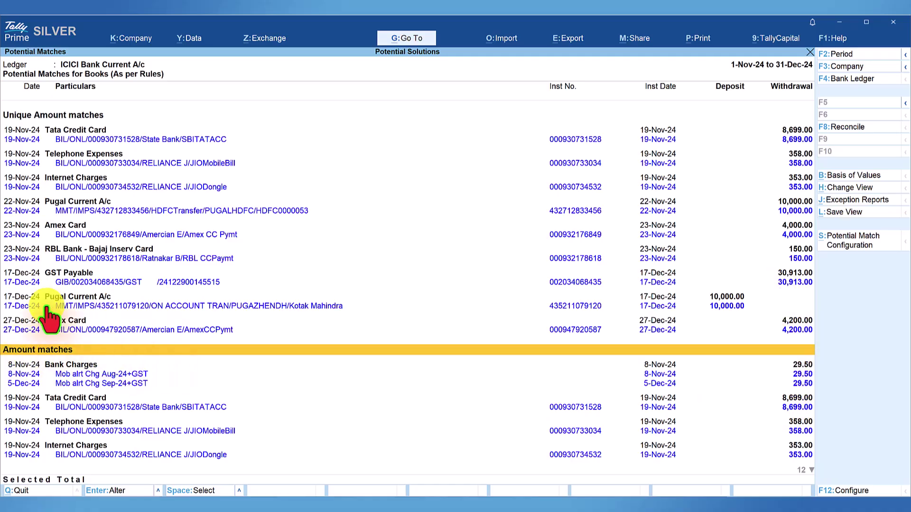
Set the Show only Amount matches rule to No in the potential match configuration and return to the report.
left_click(849, 239)
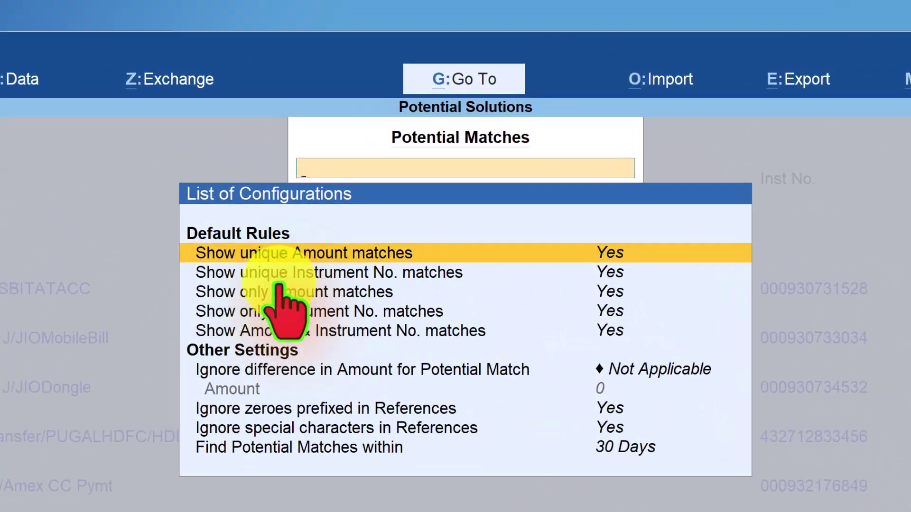
left_click(311, 182)
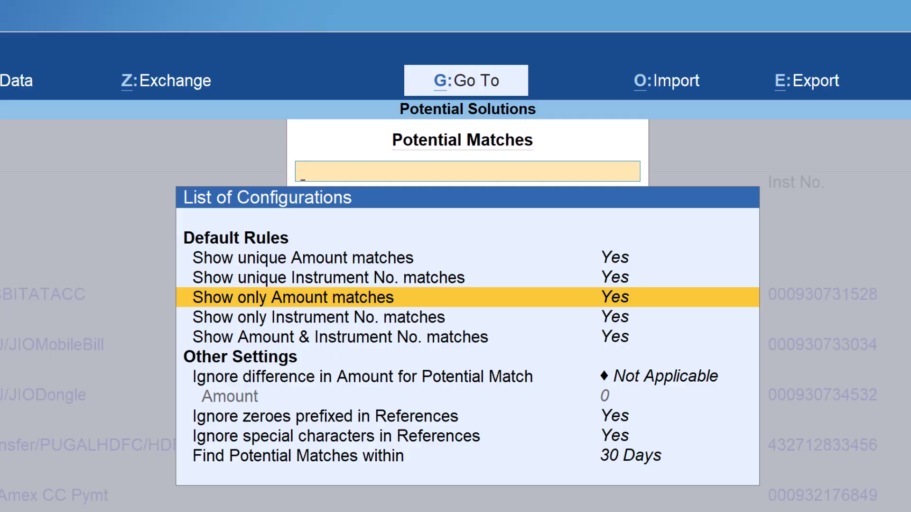
key("Return")
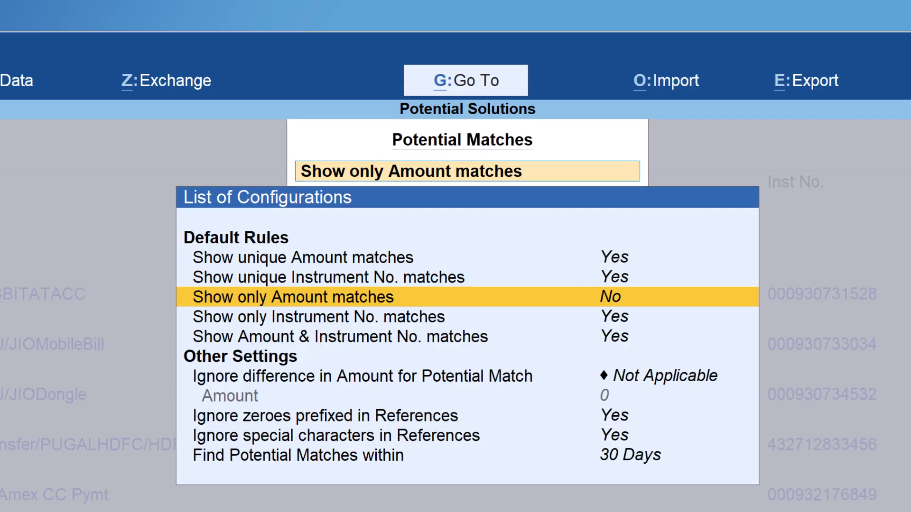
key("Escape")
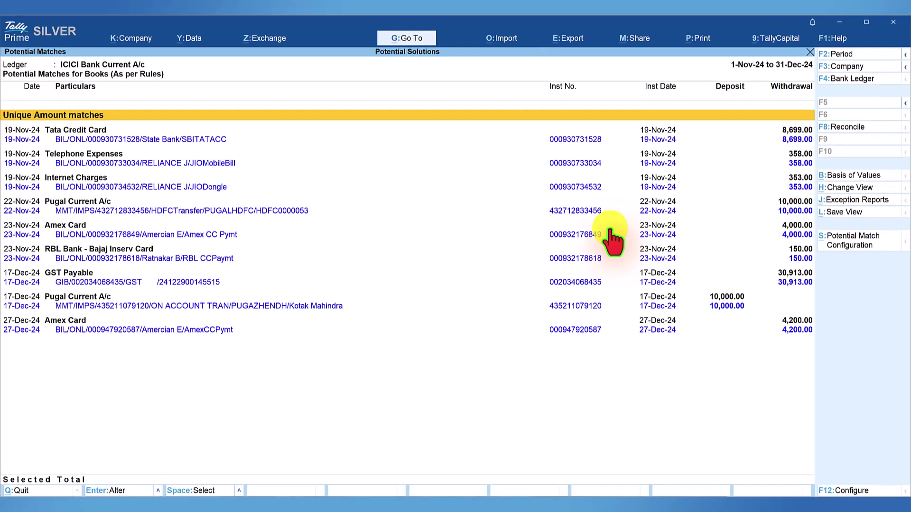
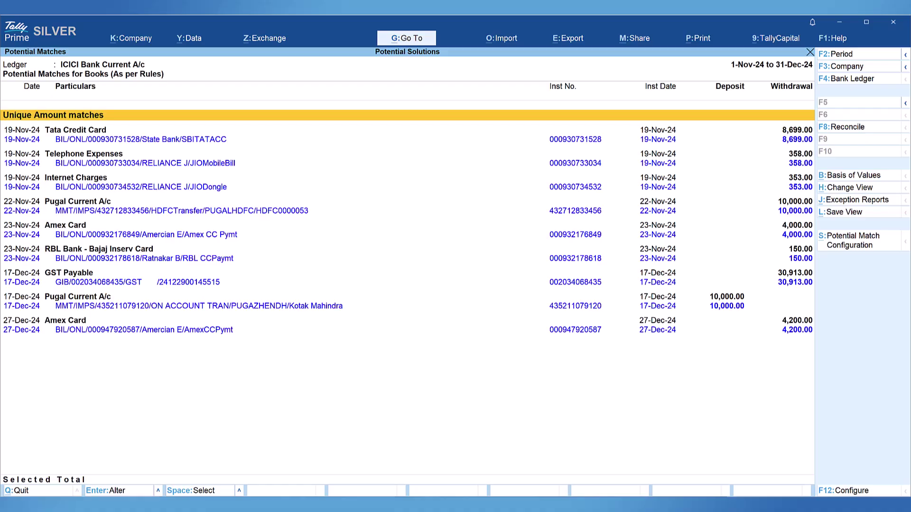
Select all bank entries listed under Unique Amount matches and reconcile them.
left_click(105, 129)
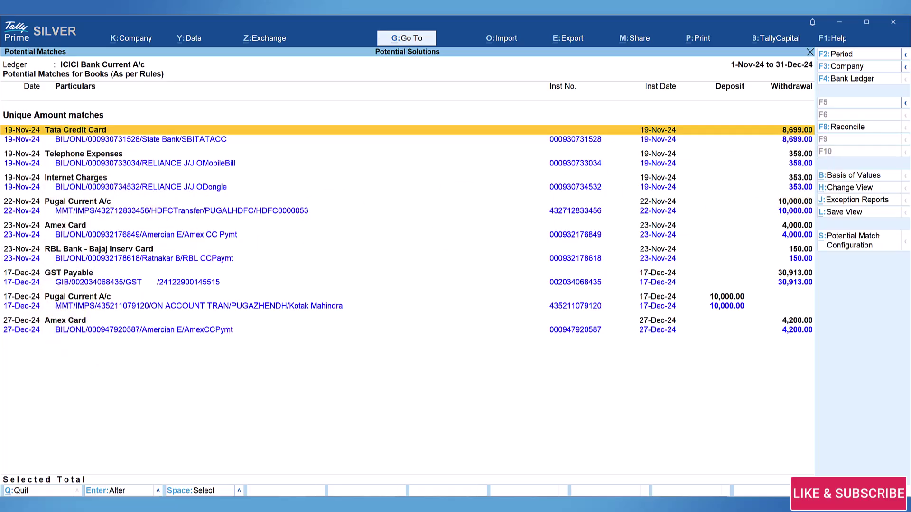
left_click(121, 139)
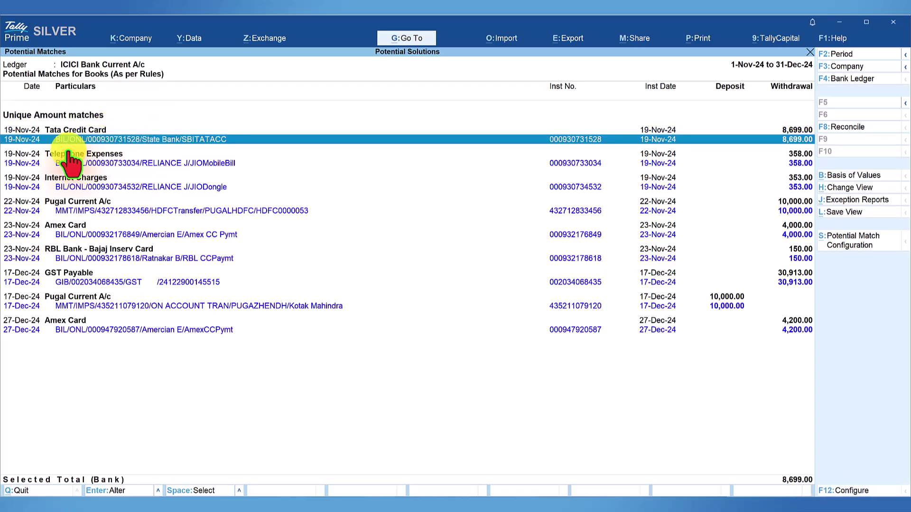
left_click(121, 139)
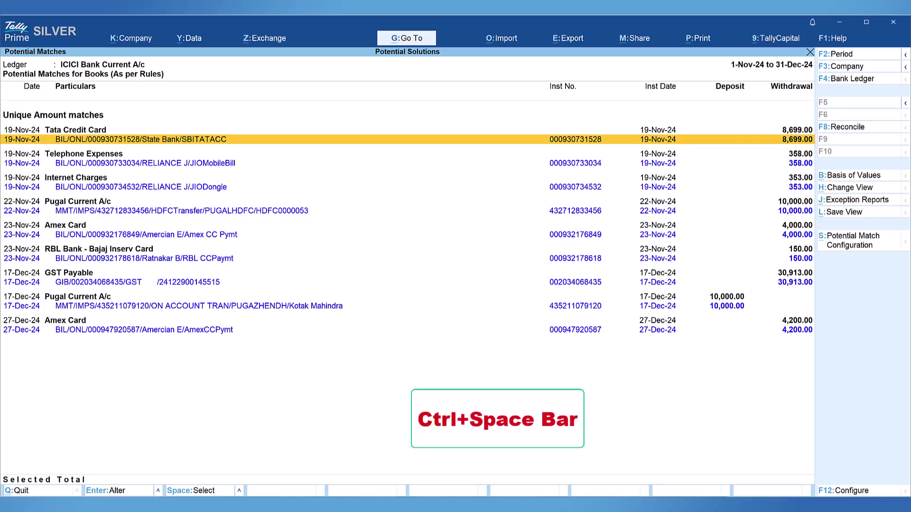
key("ctrl")
key("ctrl+space")
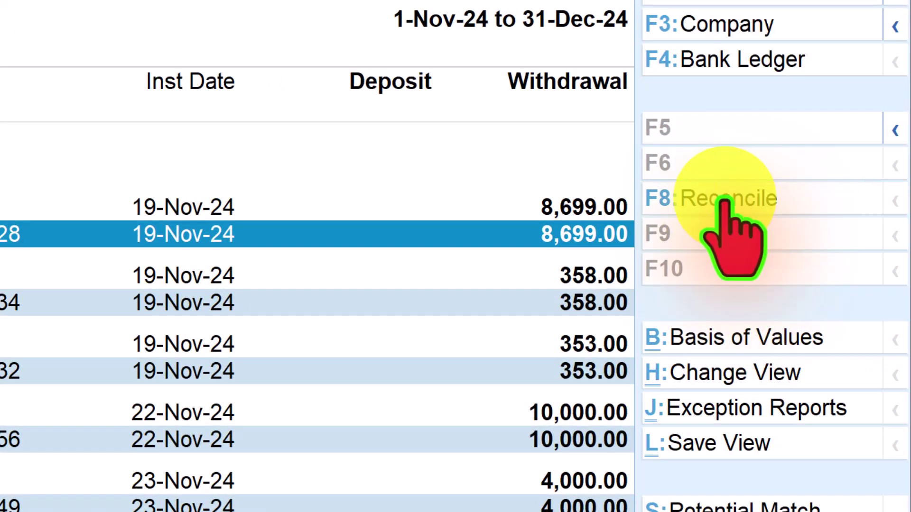
left_click(724, 202)
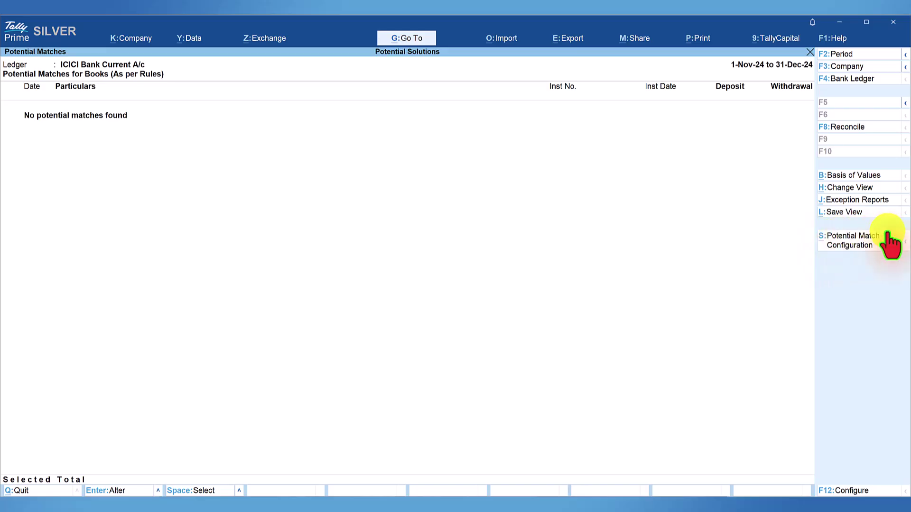
Set the Show only Amount matches rule back to Yes in the potential match configuration and return to the report.
left_click(862, 252)
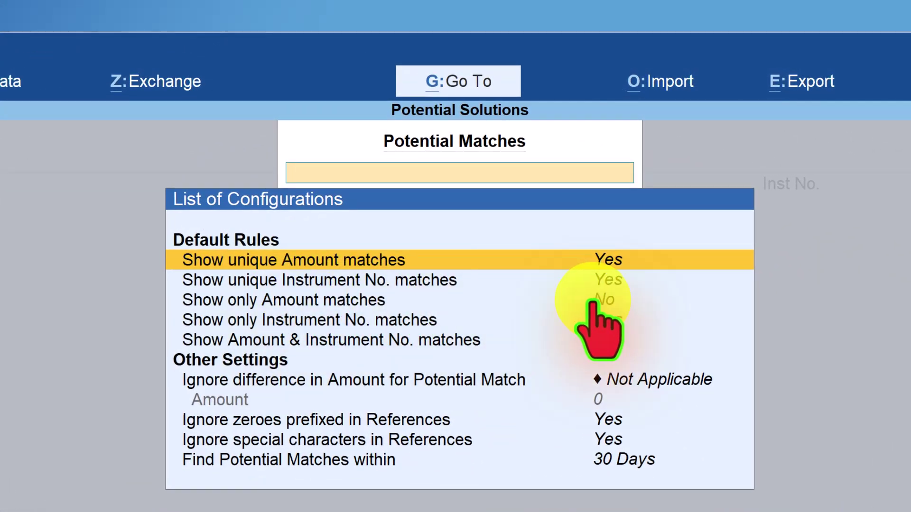
left_click(570, 264)
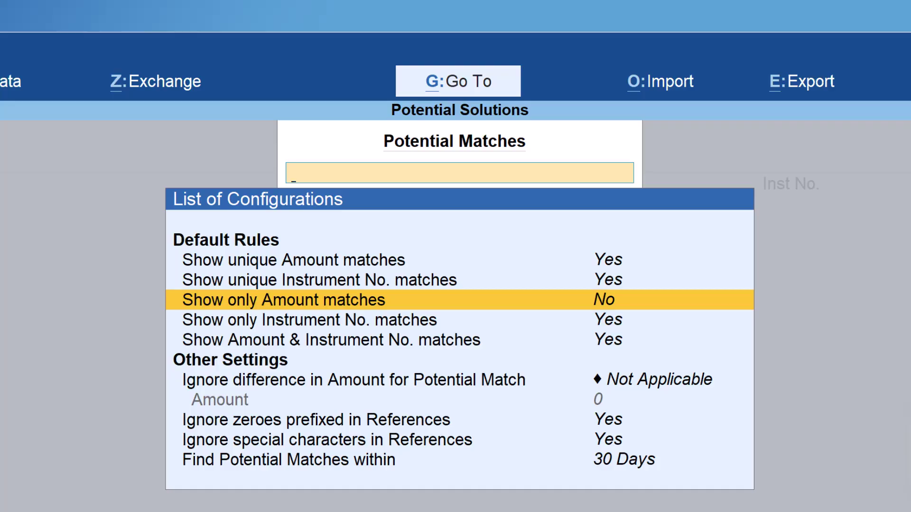
key("Return")
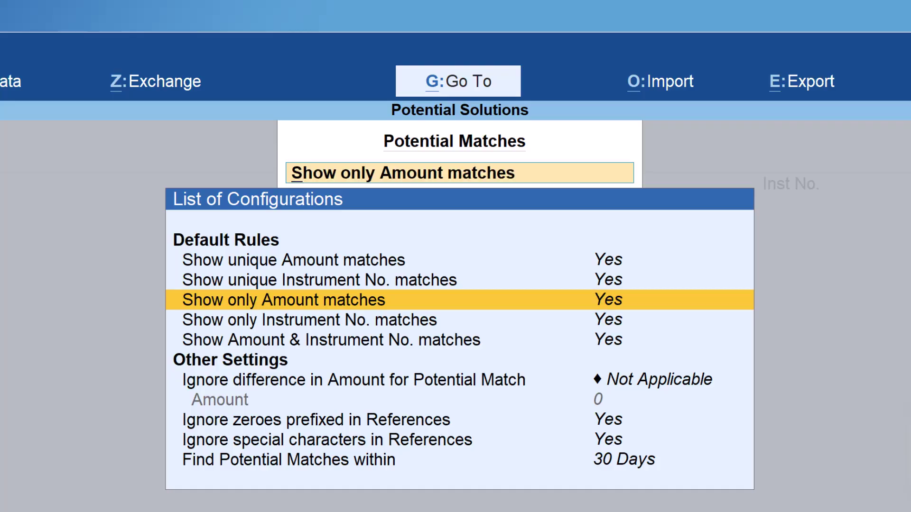
key("Escape")
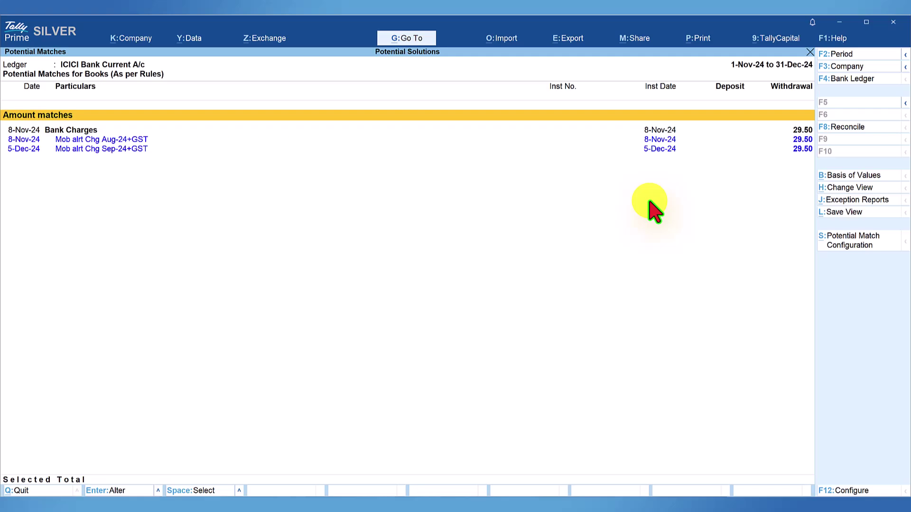
Reopen the potential match configuration and review the rules for unique, only, and combined Instrument No. matches.
left_click(862, 243)
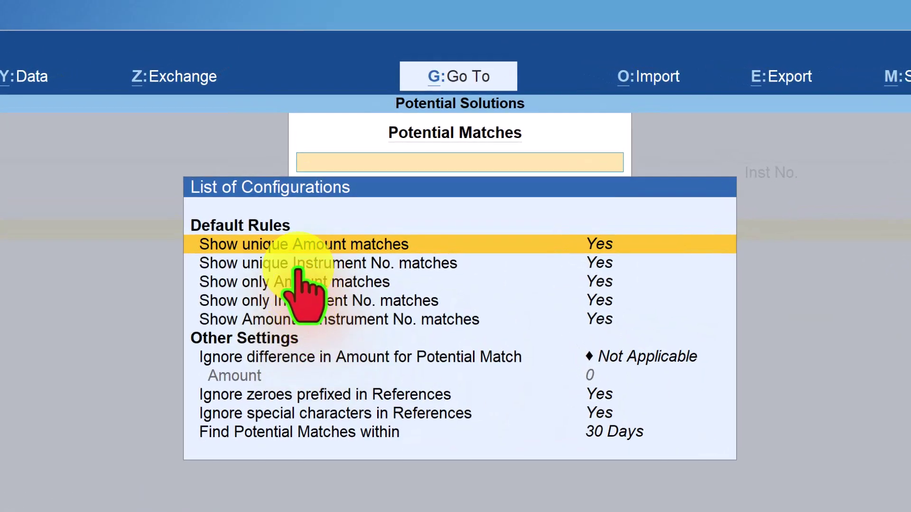
left_click(305, 226)
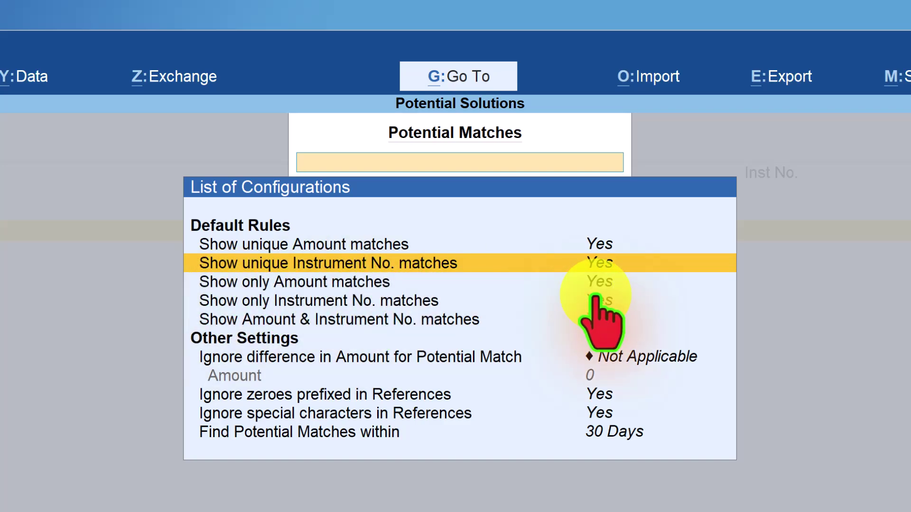
left_click(301, 300)
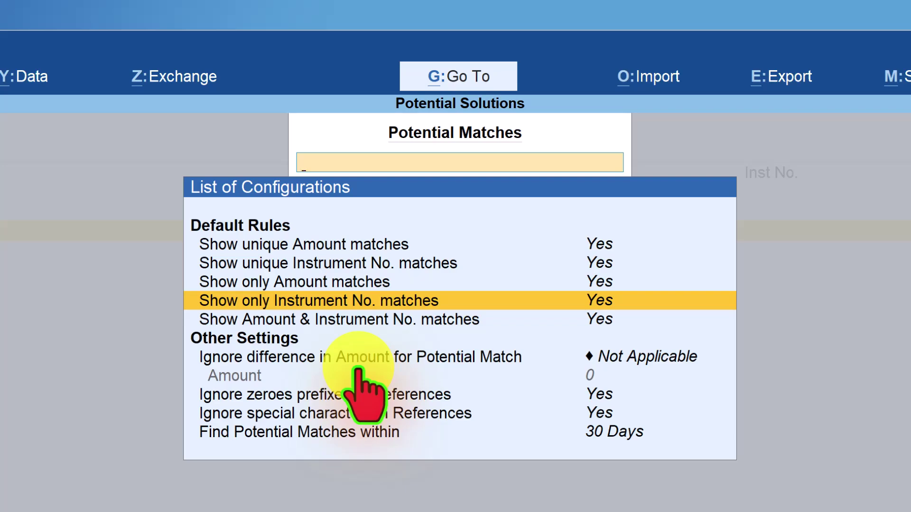
key("Down")
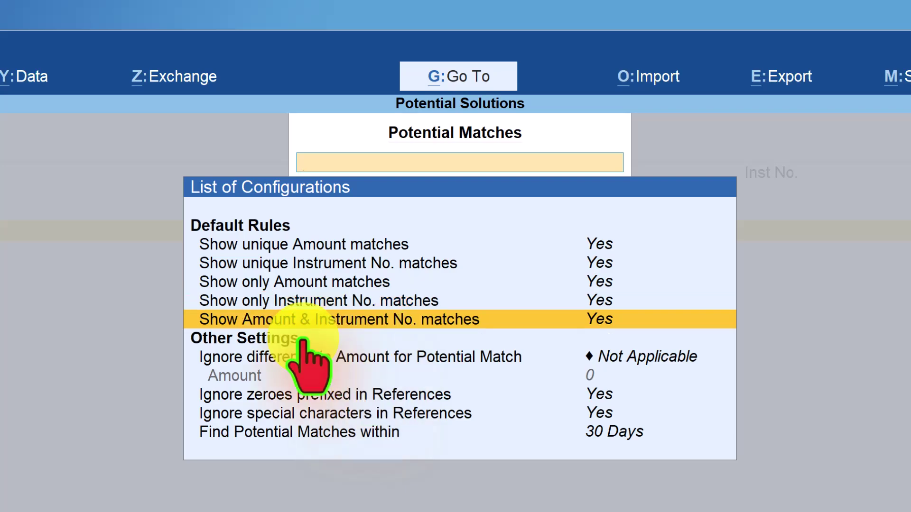
Try the "greater or lesser than" option with amount 1 for ignoring amount differences in potential matches.
left_click(648, 361)
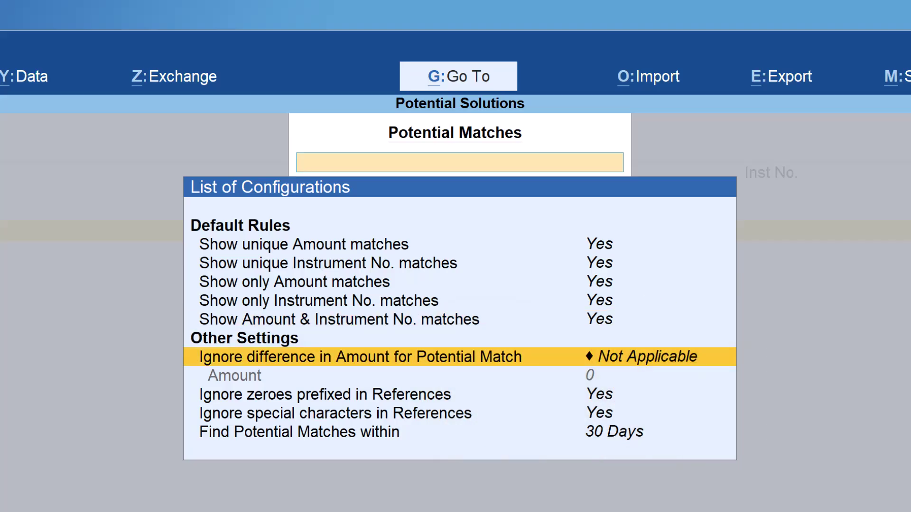
key("Return")
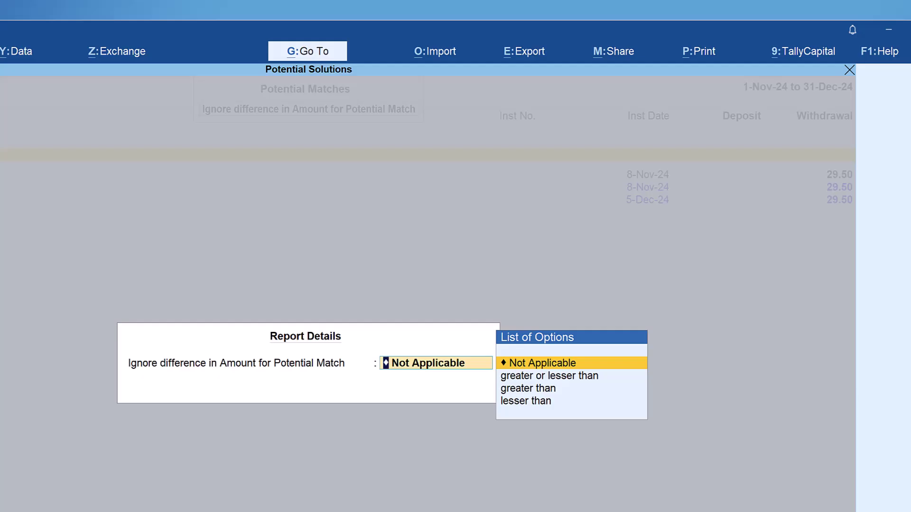
key("Down")
key("Return")
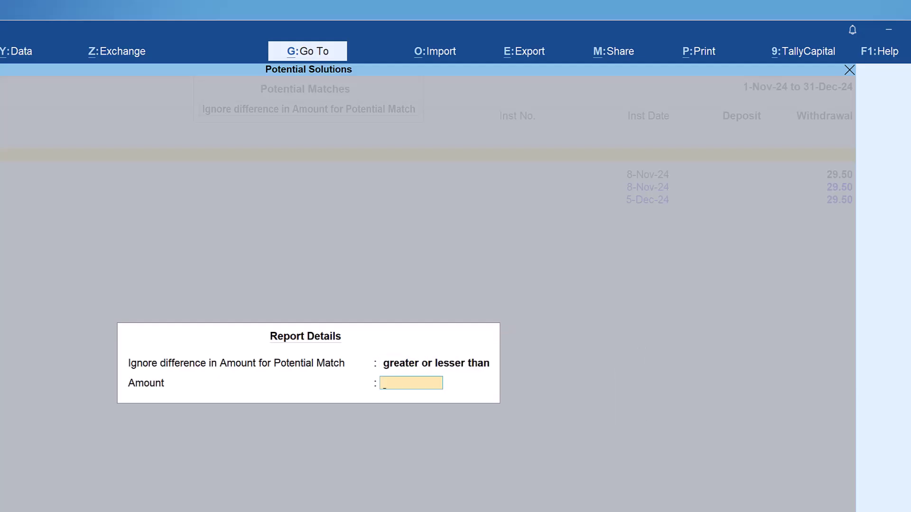
type("1")
key("BackSpace")
key("Return")
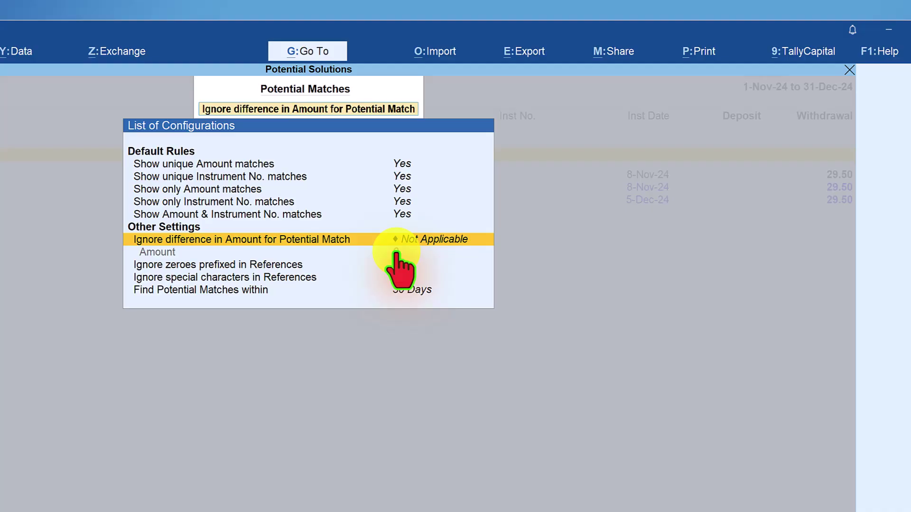
Review the settings for ignoring prefixed zeroes and special characters in references and the potential match day range, and close the configuration.
key("Return")
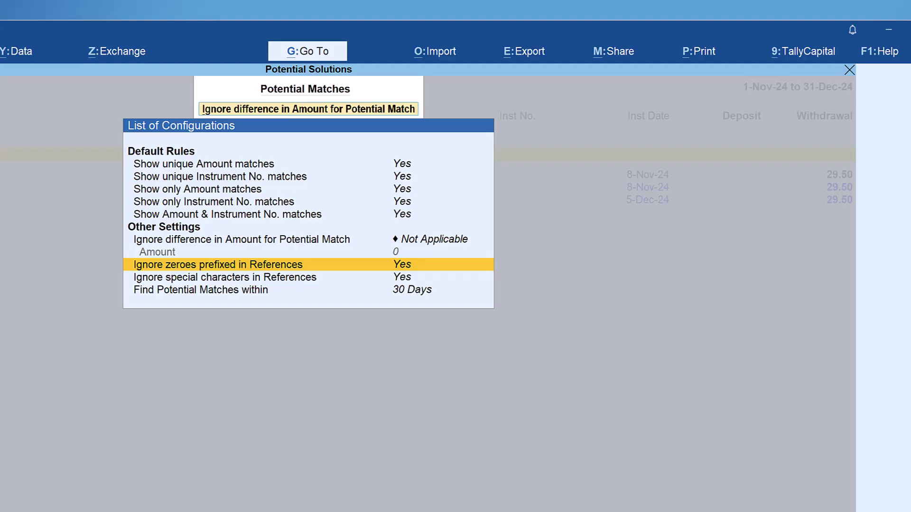
key("Down")
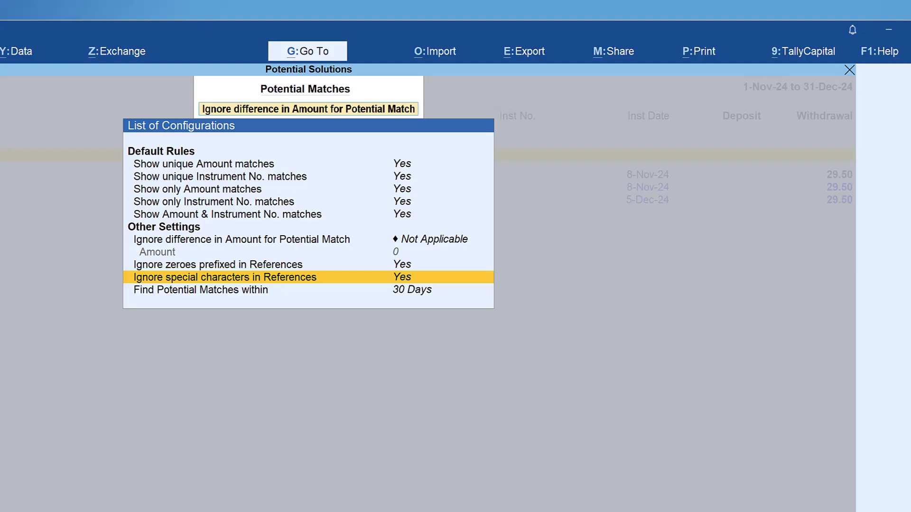
key("Down")
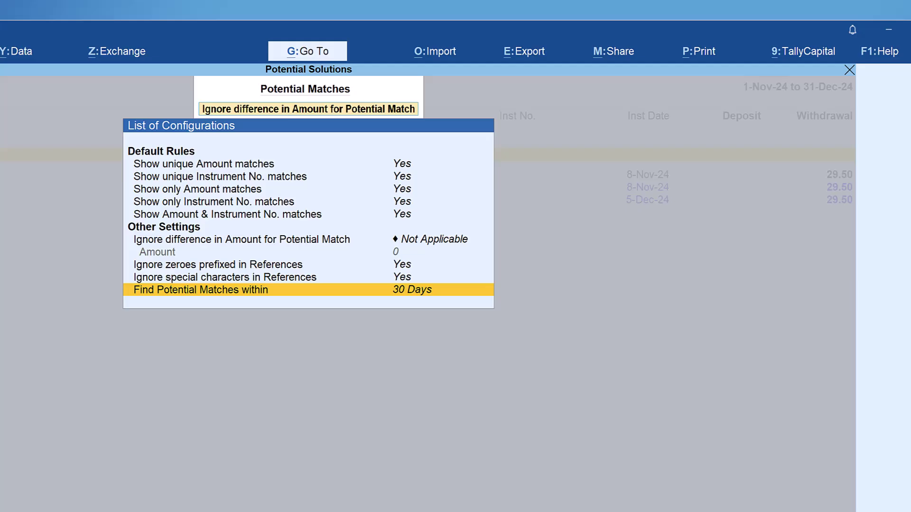
key("Return")
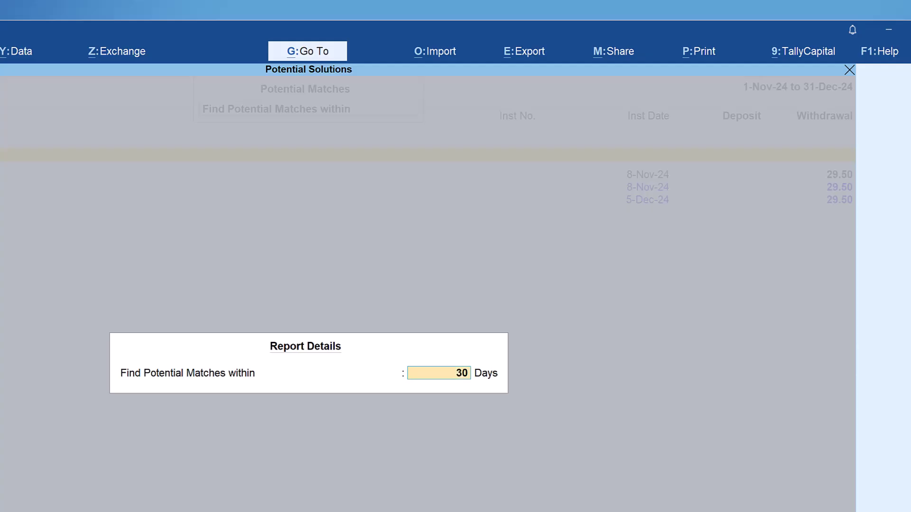
key("Return")
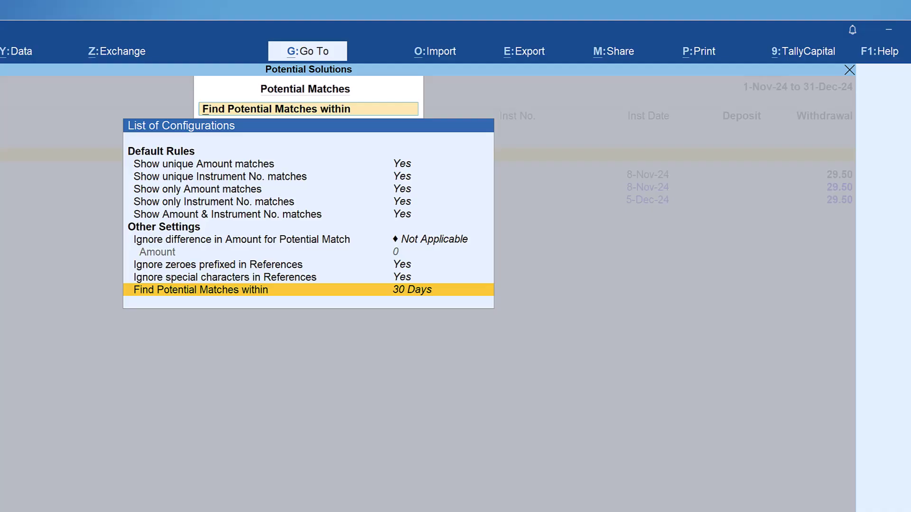
key("ctrl+a")
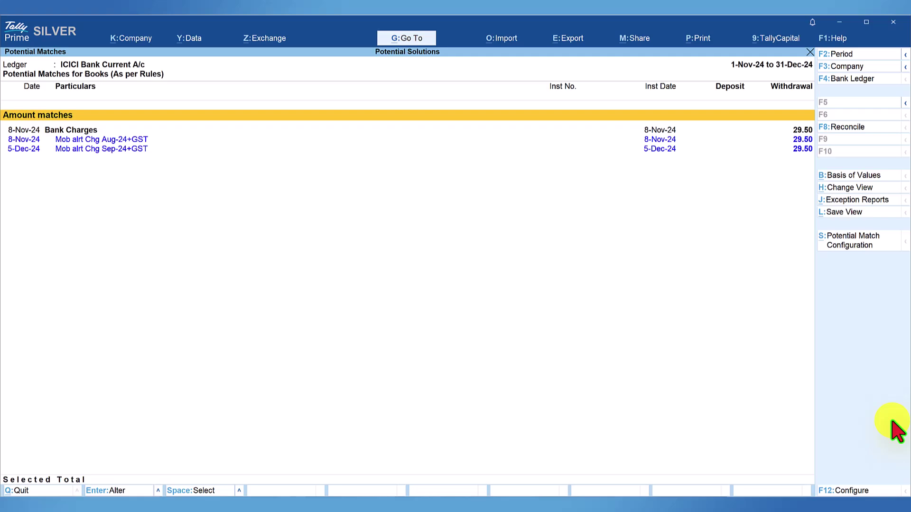
Return to the bank reconciliation and compare the 8-Nov-24 and 5-Dec-24 mobile alert charges under Available Only in Bank.
left_click(652, 130)
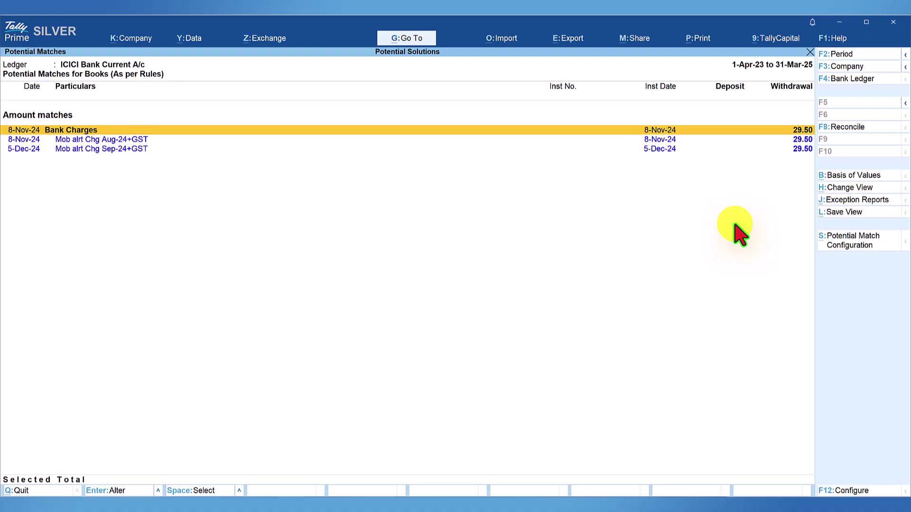
key("Escape")
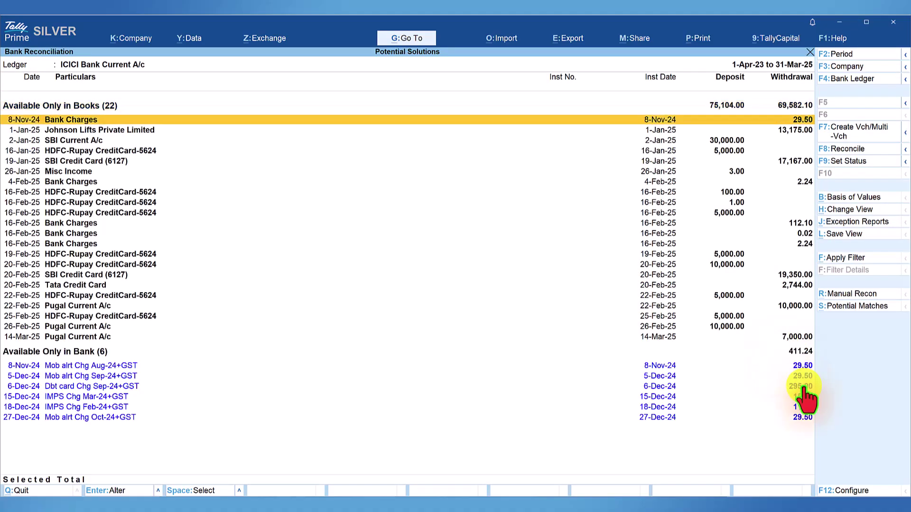
left_click(660, 367)
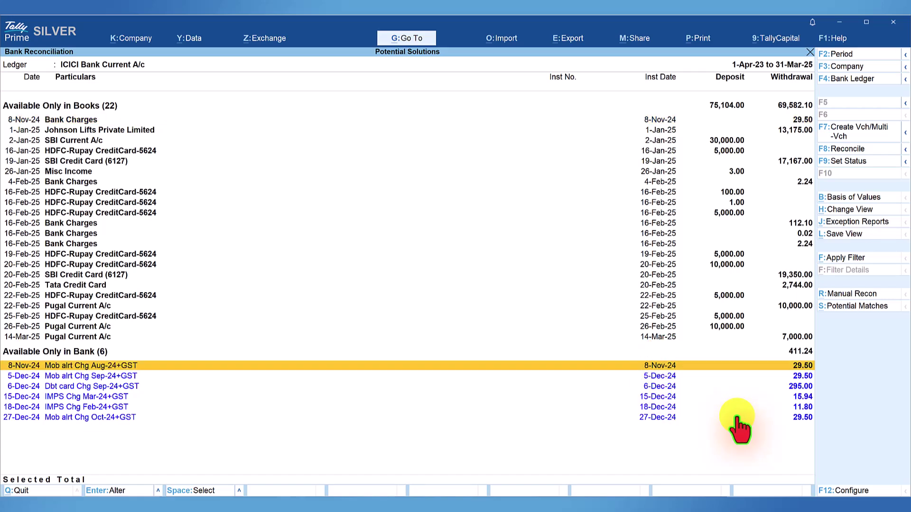
key("Down")
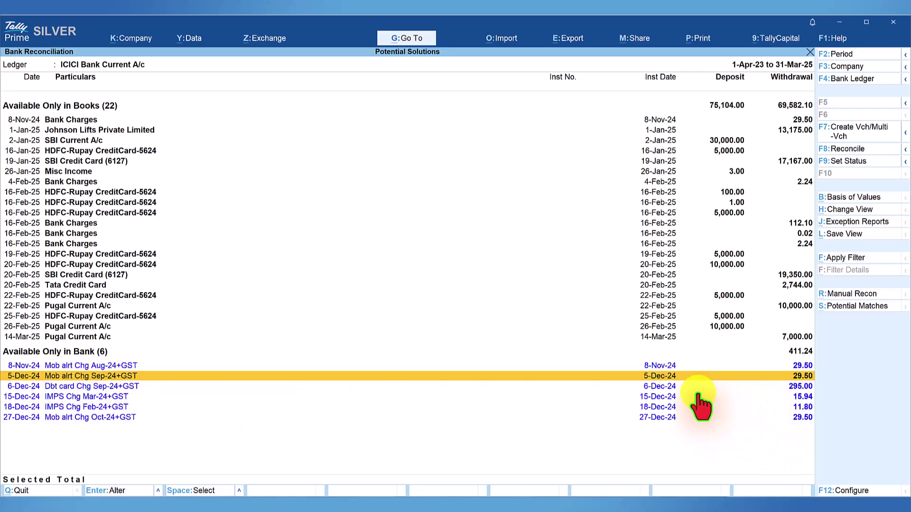
left_click(660, 365)
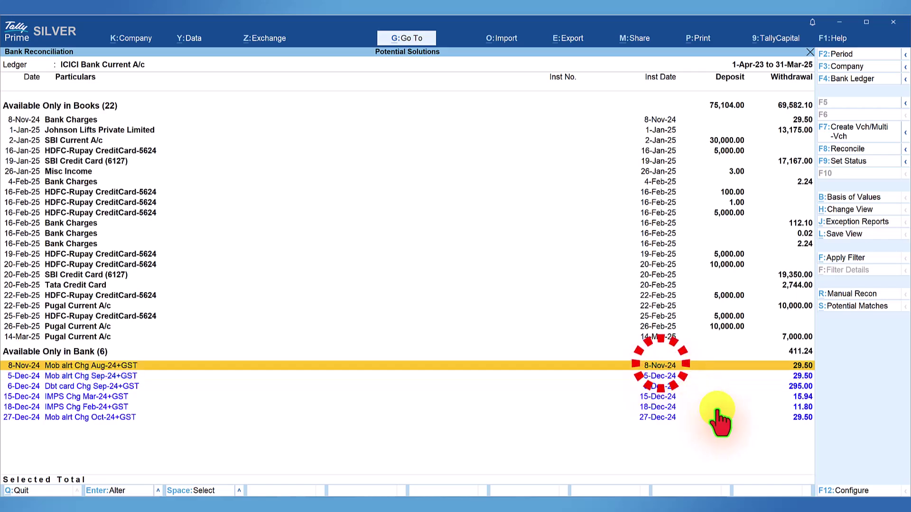
Create a payment voucher from the 5-Dec-24 Mob alrt Chg Sep-24+GST bank entry, booked to the Bank Charges ledger, and save it.
left_click(659, 376)
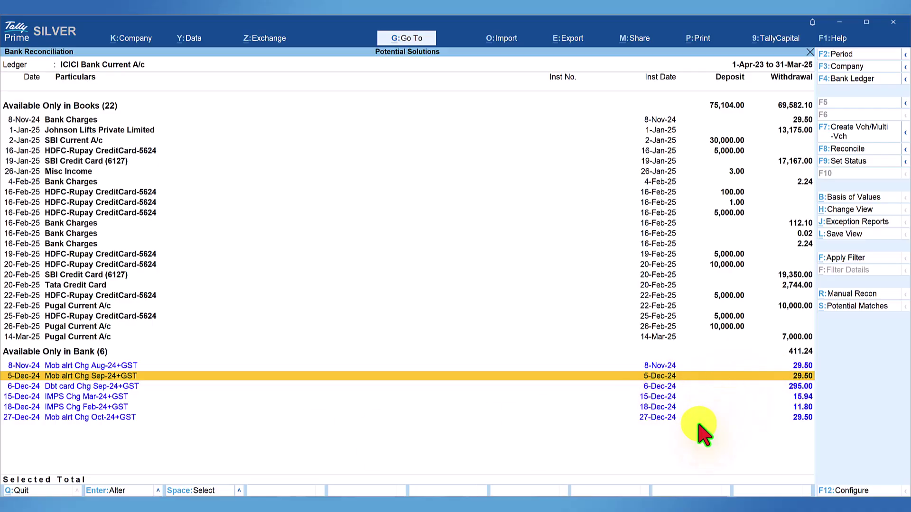
key("space")
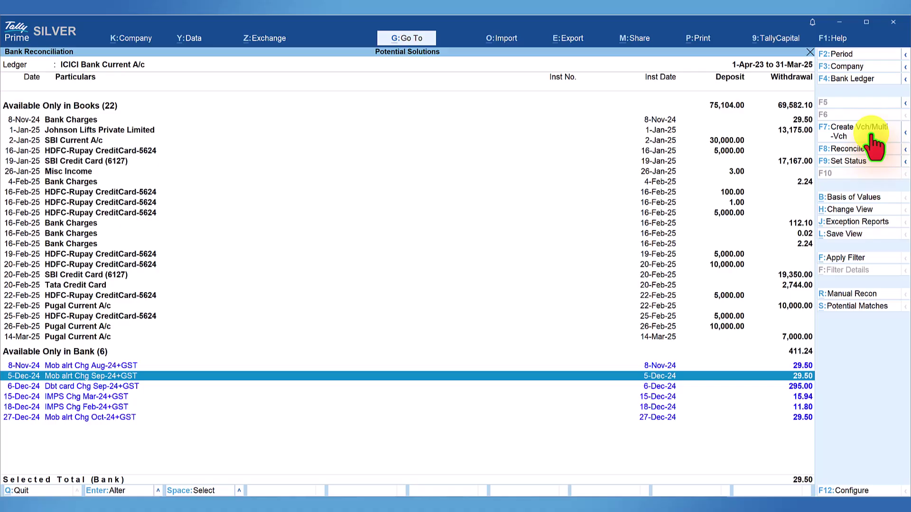
left_click(849, 137)
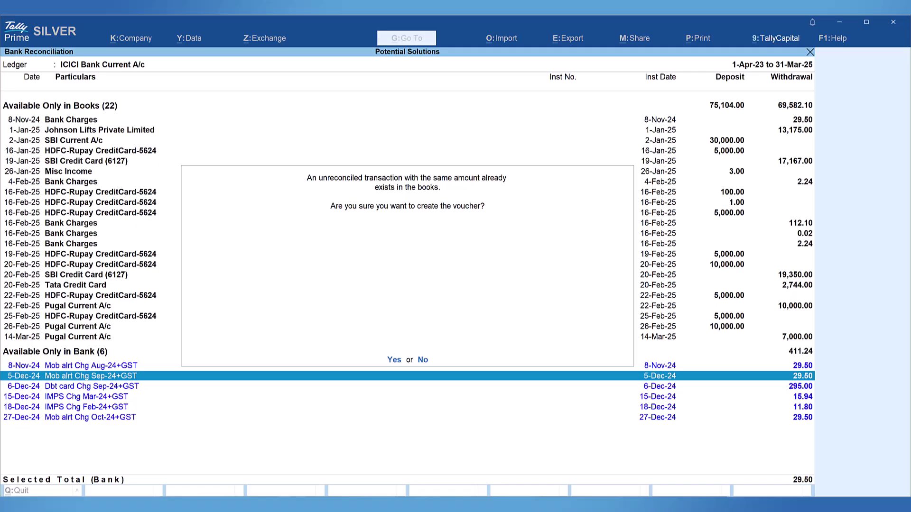
key("y")
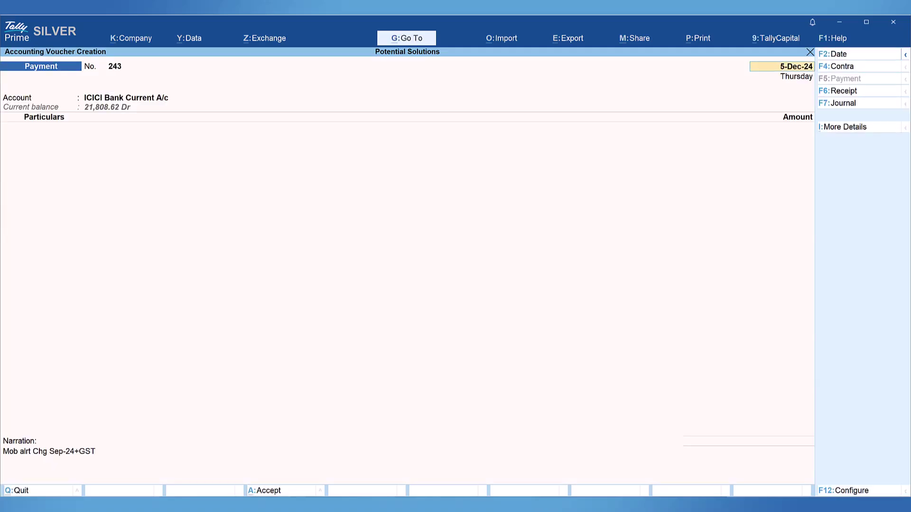
key("Return")
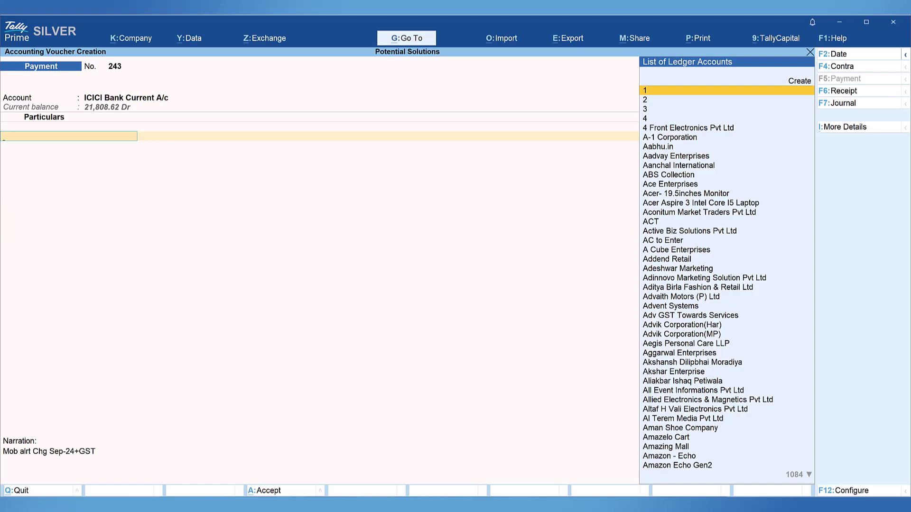
type("Ban")
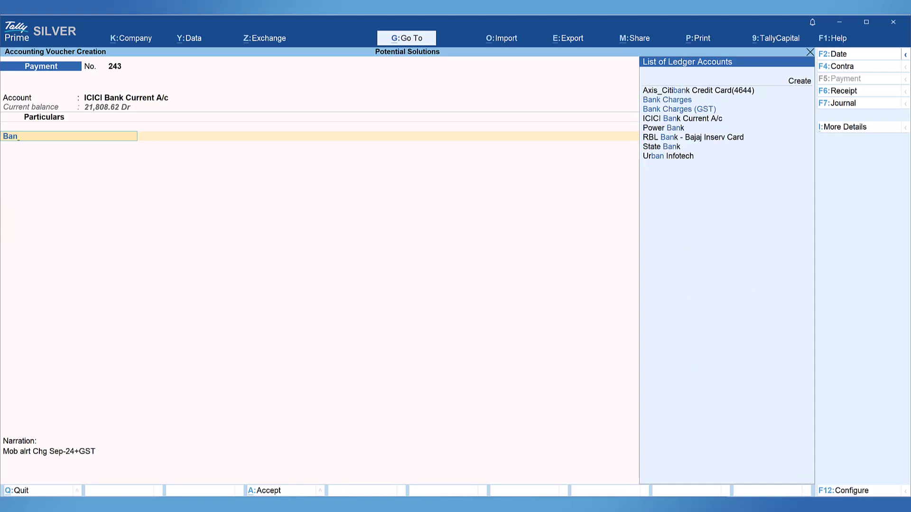
key("Down")
key("Return")
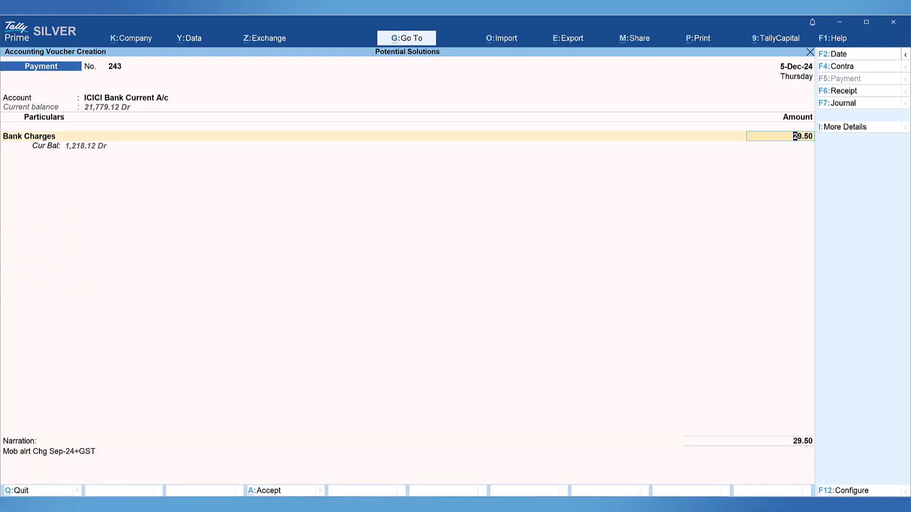
key("ctrl+a")
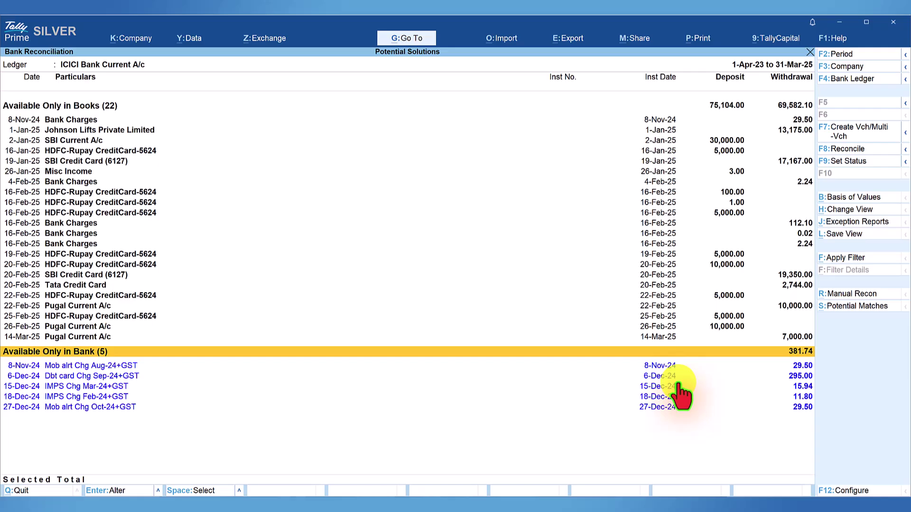
Reconcile the 8-Nov-24 Bank Charges entry with Mob alrt Chg Aug-24+GST in Potential Matches and return to the bank reconciliation.
left_click(867, 306)
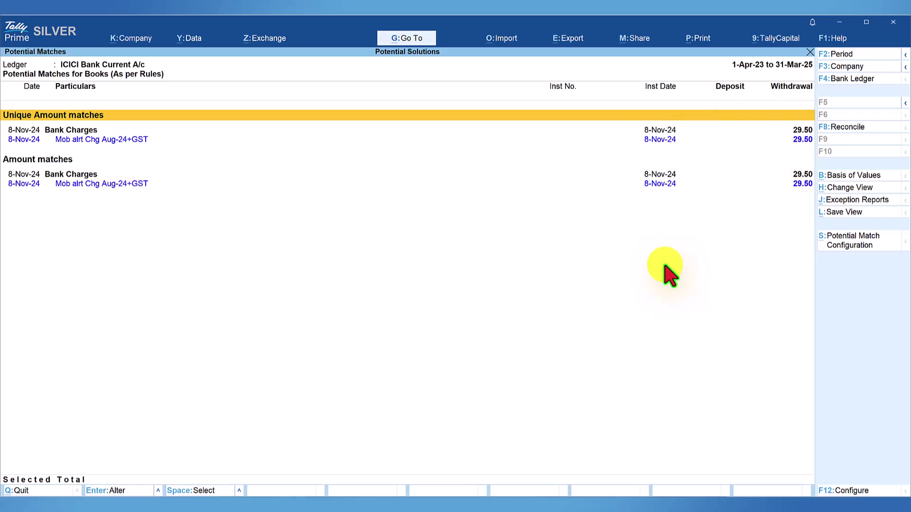
key("Down")
key("space")
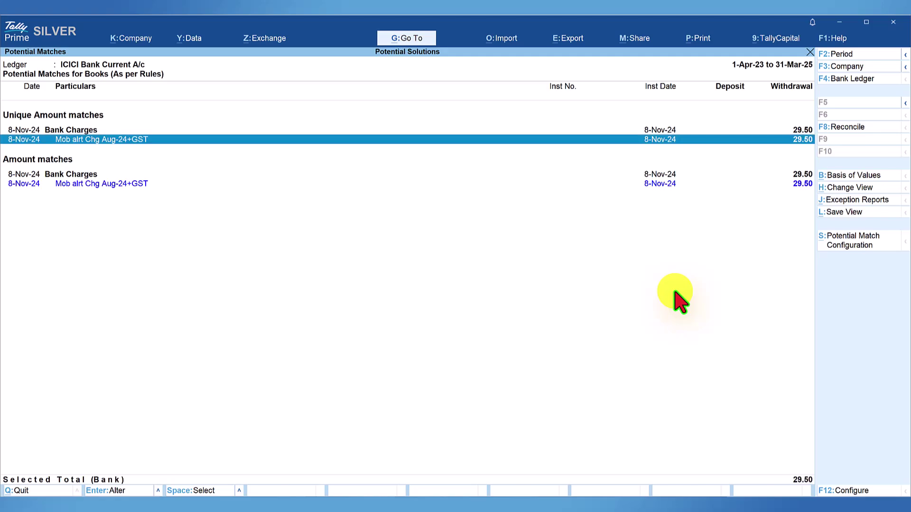
left_click(859, 132)
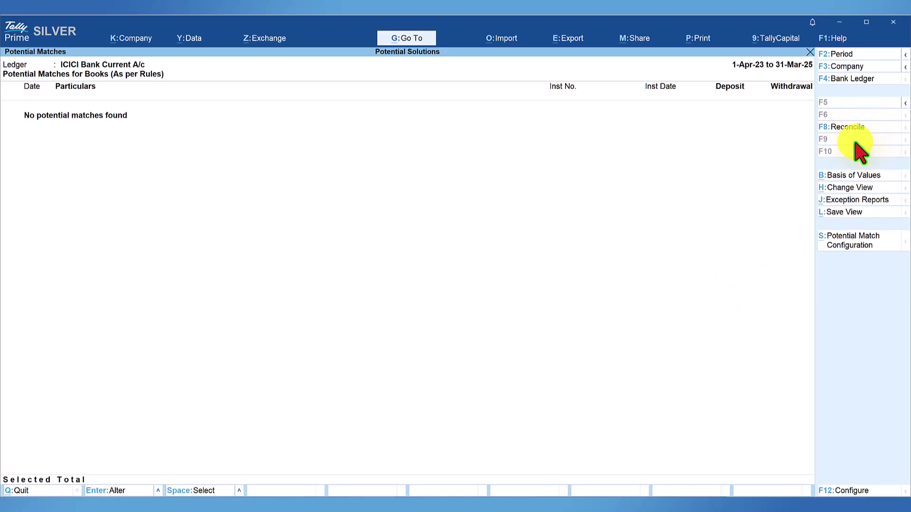
key("Escape")
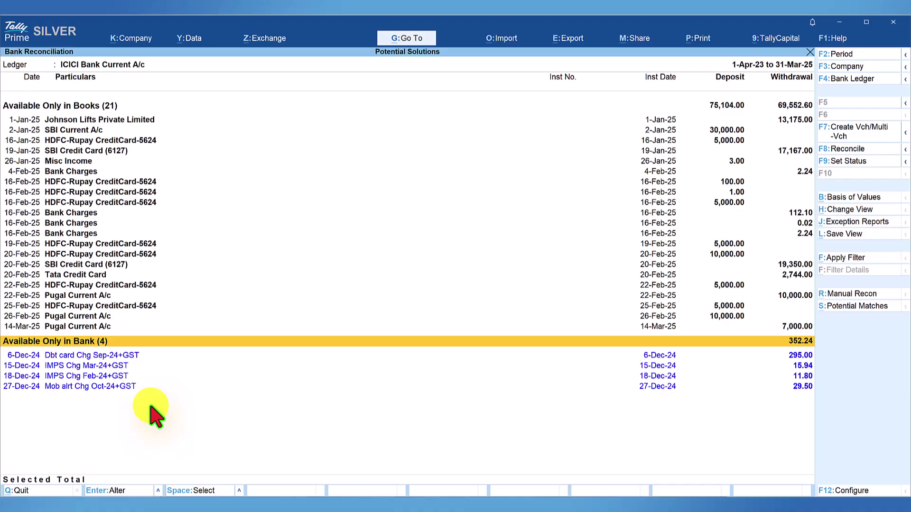
Select the four December entries under Available Only in Bank and start one consolidated voucher for them.
left_click(92, 355)
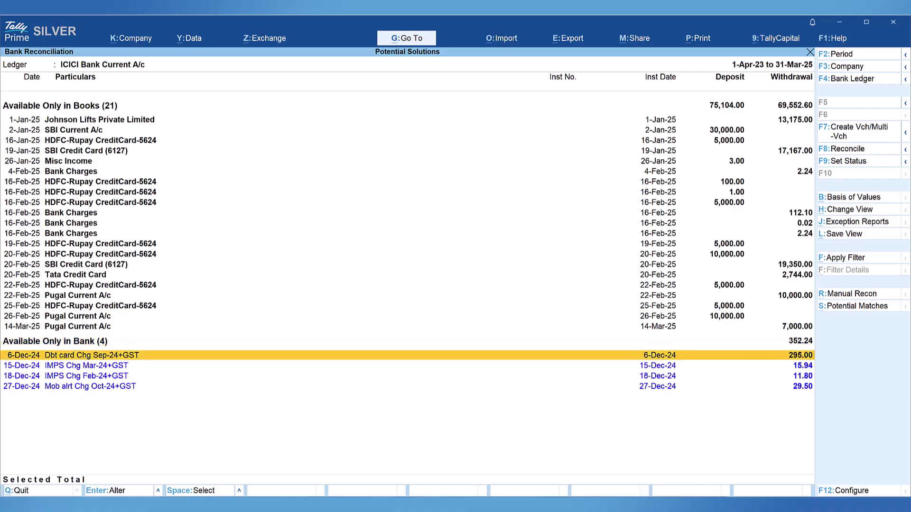
key("space")
key("Down")
key("space")
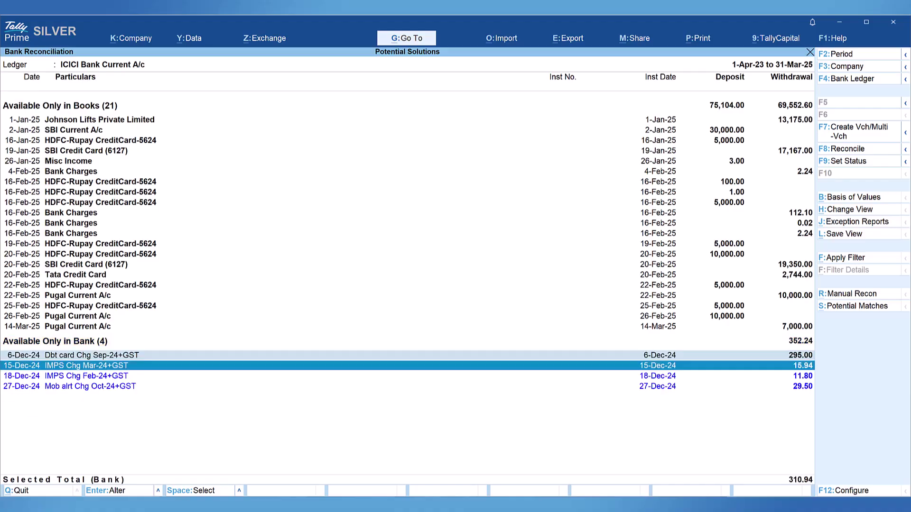
key("Down")
key("space")
key("Down")
key("space")
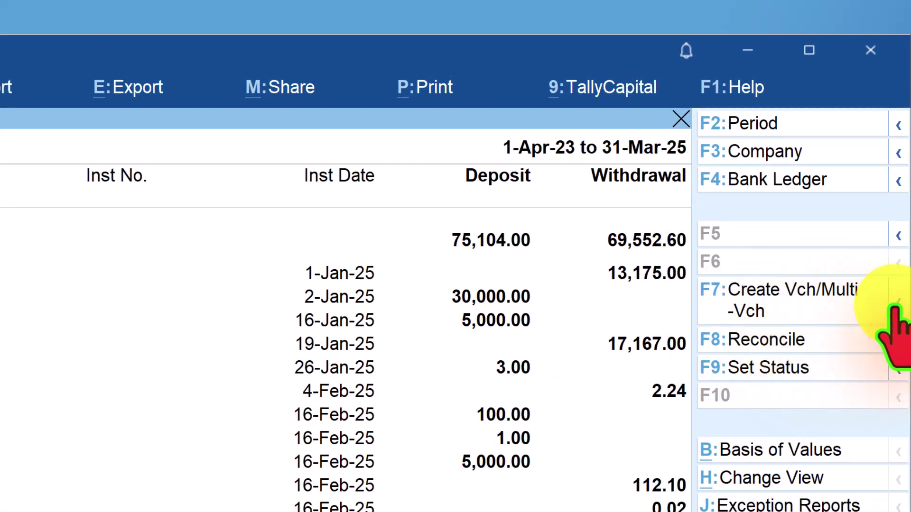
left_click(897, 305)
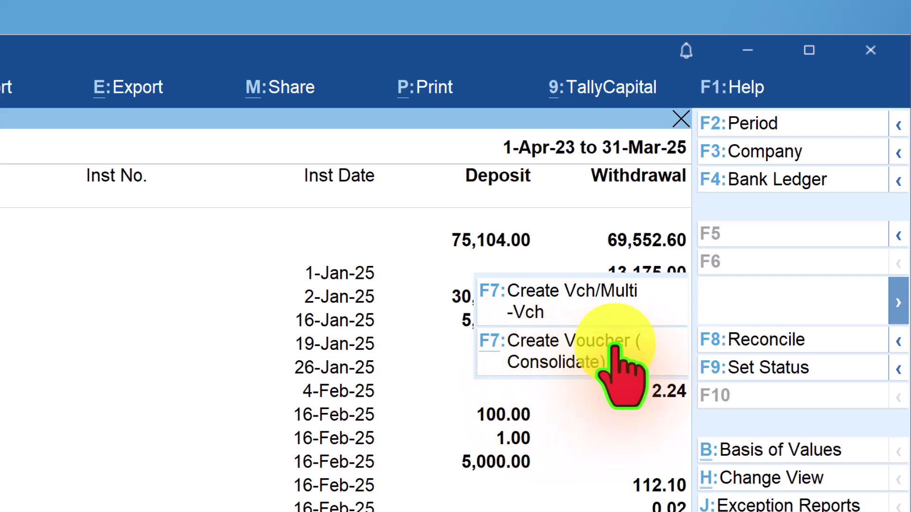
left_click(567, 369)
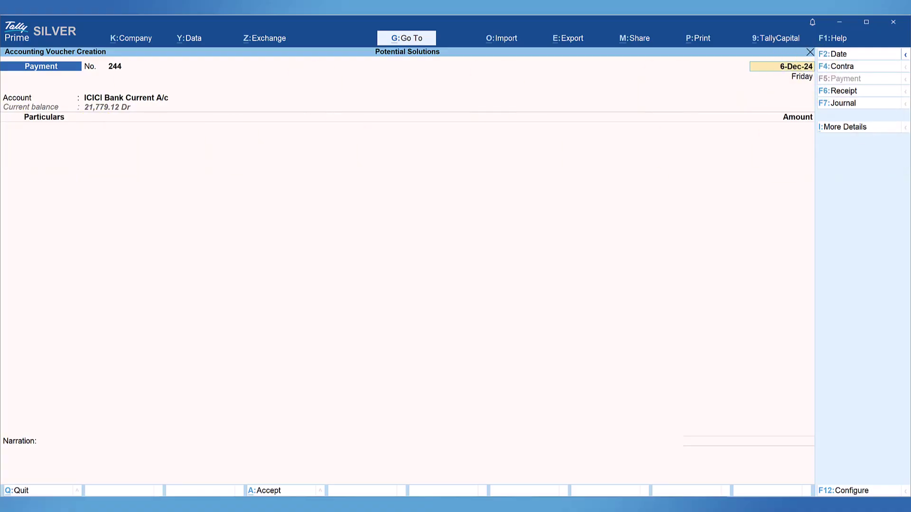
Date the consolidated payment voucher 31-12 and choose Bank Charges as its ledger.
key("F2")
type("31-")
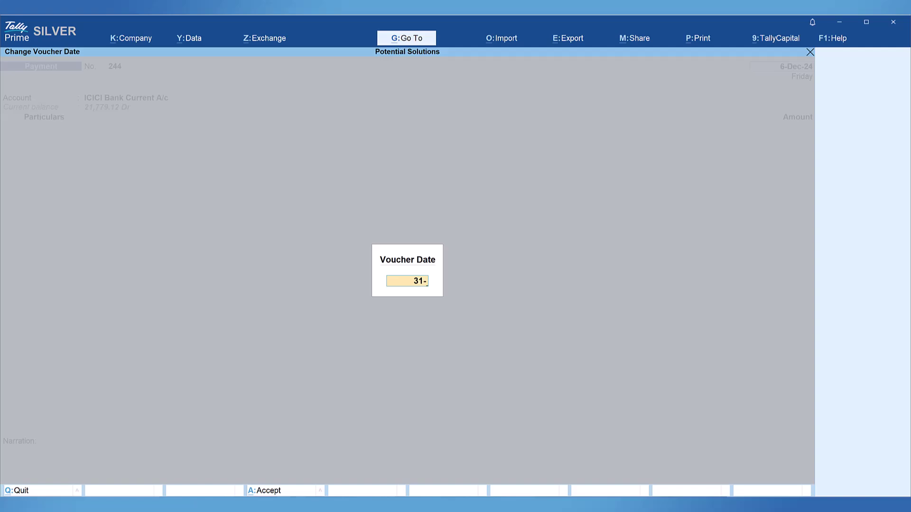
type("12")
key("Return")
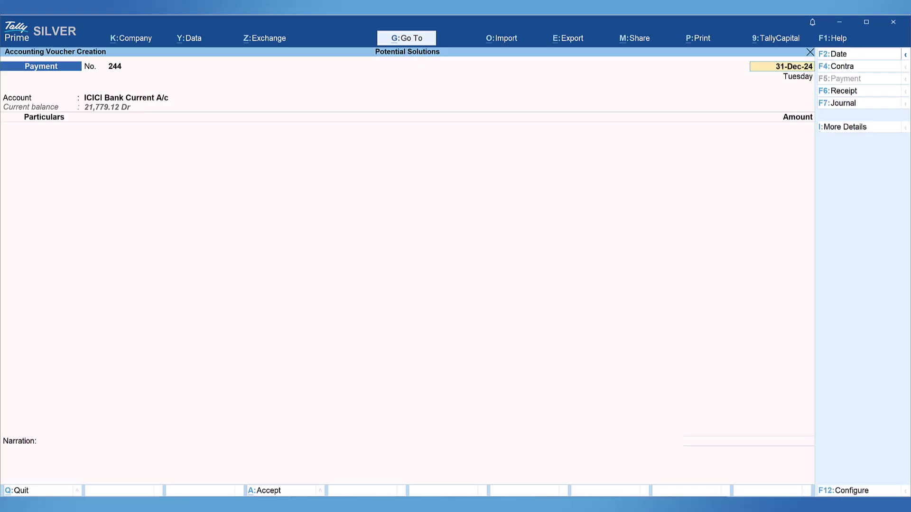
key("Return")
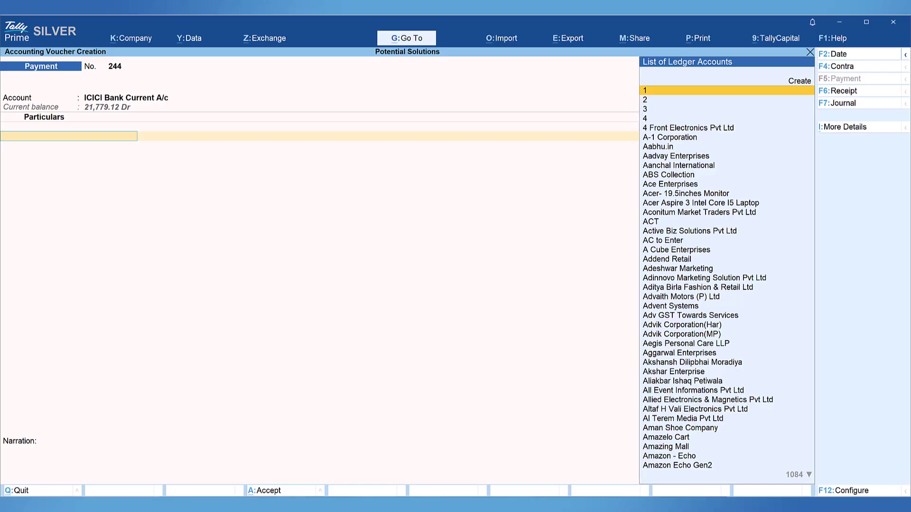
type("Ba")
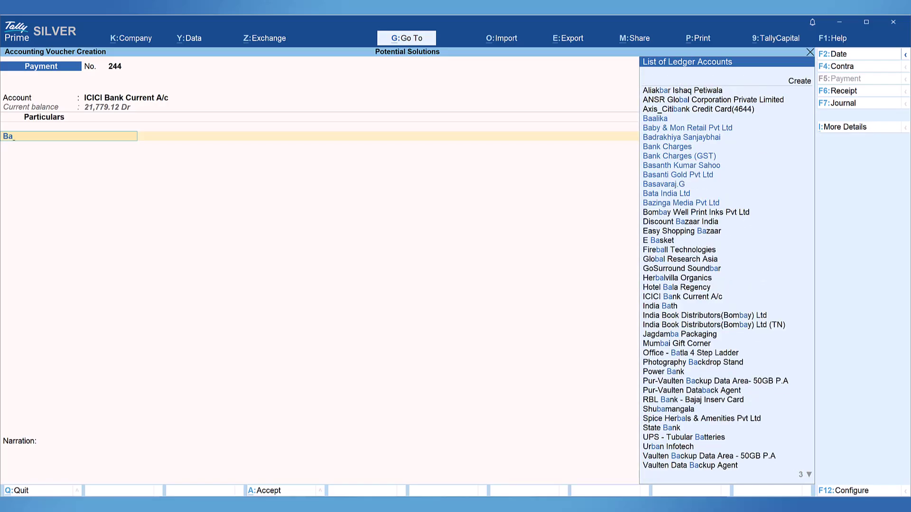
key("Return")
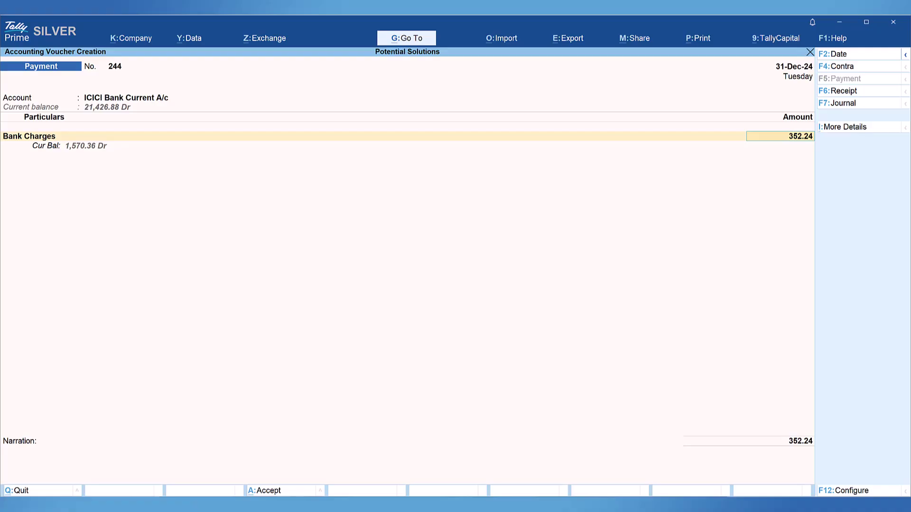
Add the narration "consolidated bank charges accounted for the month of dec." and save the payment voucher.
key("Return")
key("Return")
key("Return")
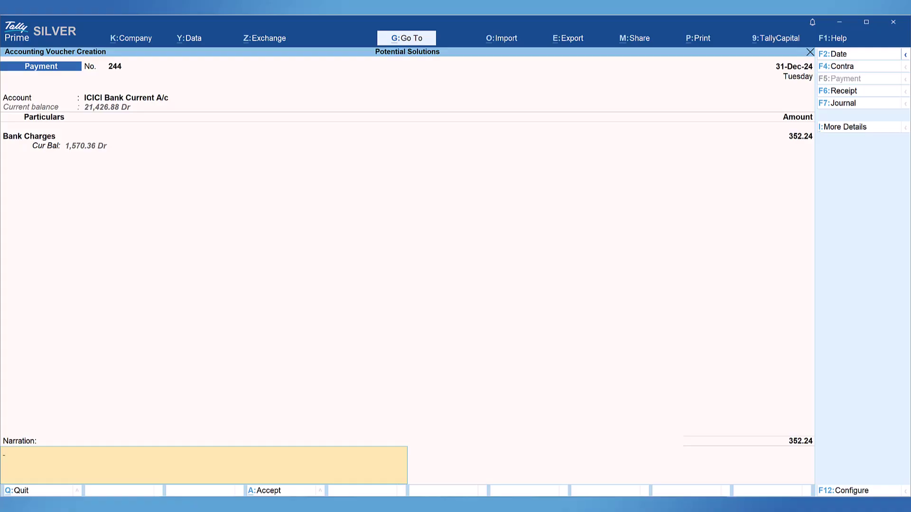
type("consolidated bank charges accounted for the month of dec.")
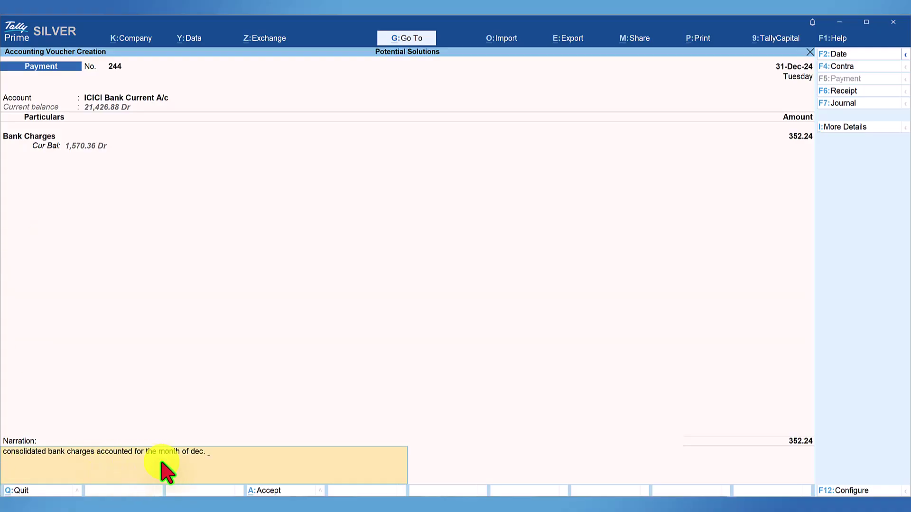
key("Return")
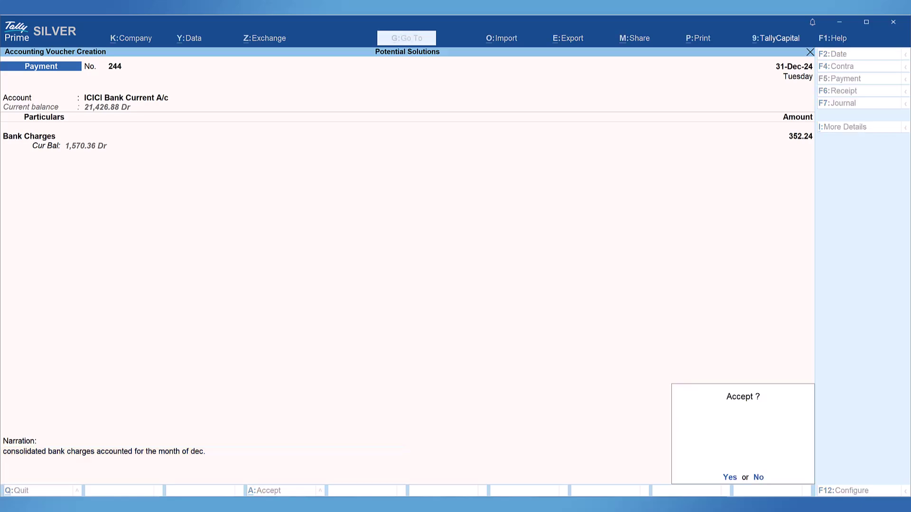
key("Return")
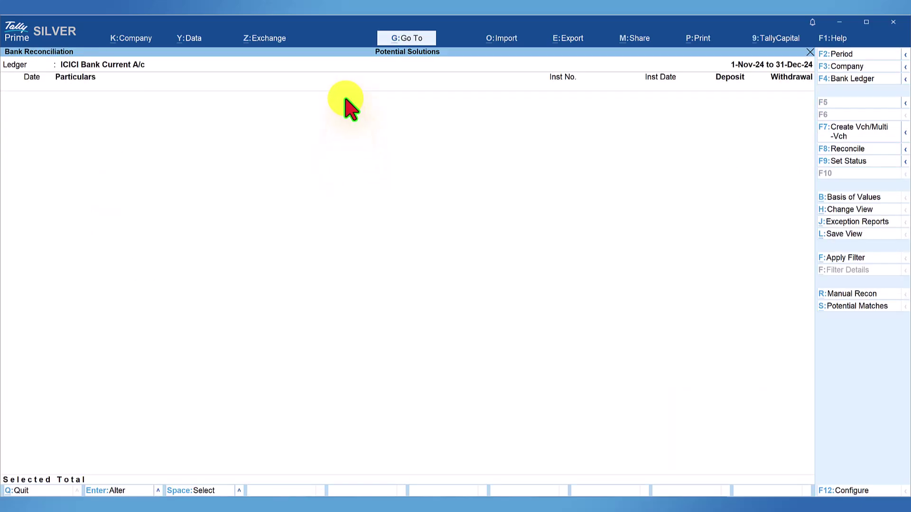